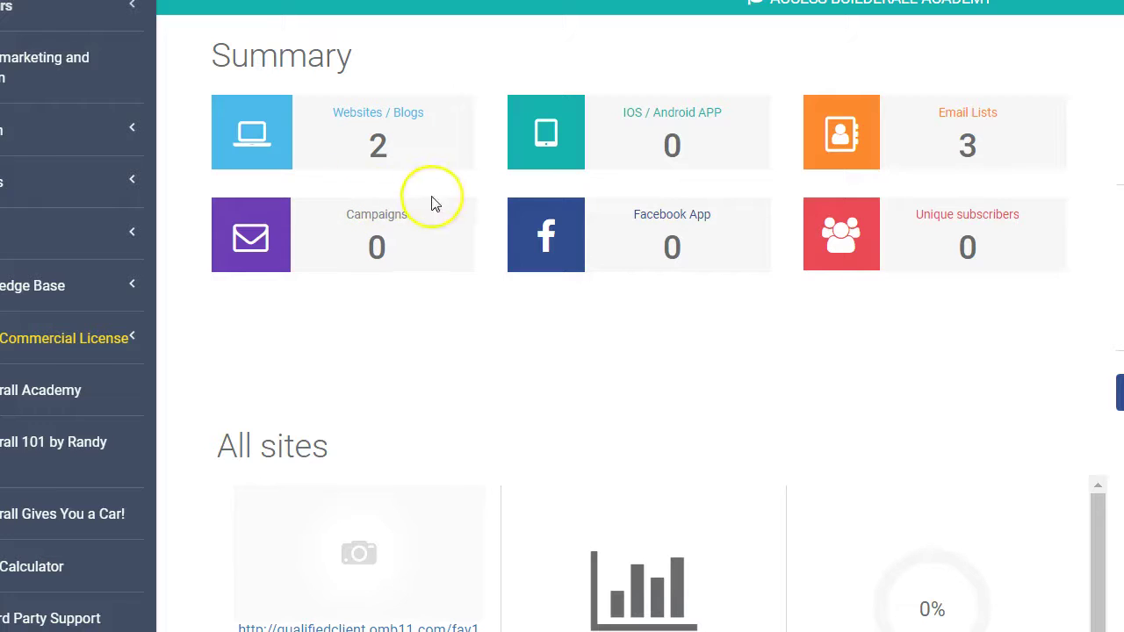
Start a new subscriber's list in the email marketing area and enter the owner's full name as the list name.
left_click(44, 69)
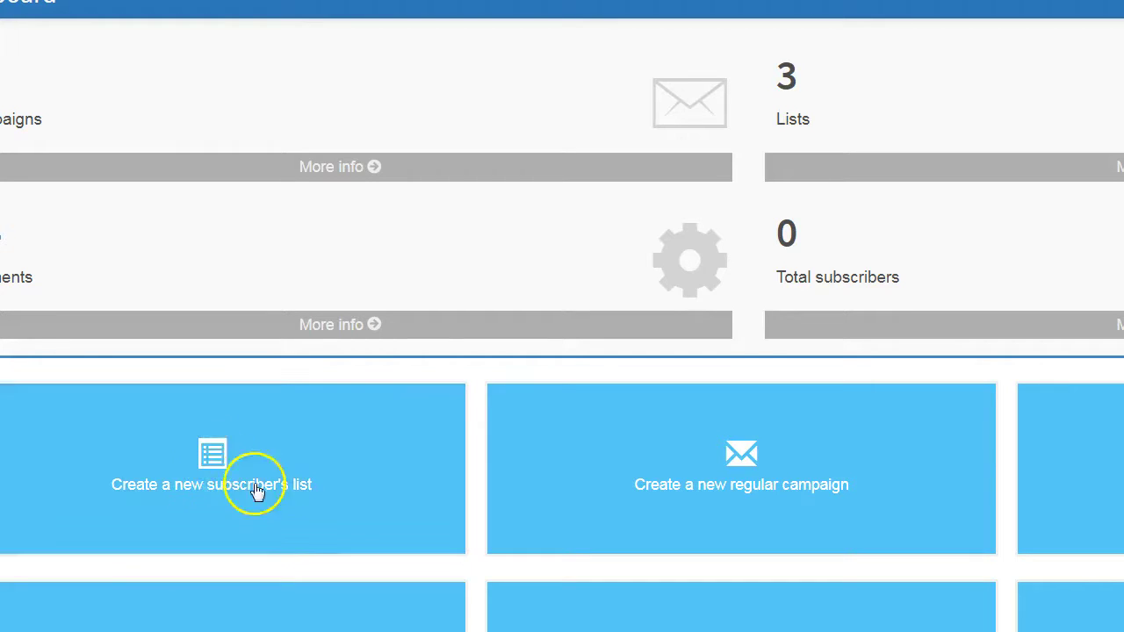
left_click(211, 468)
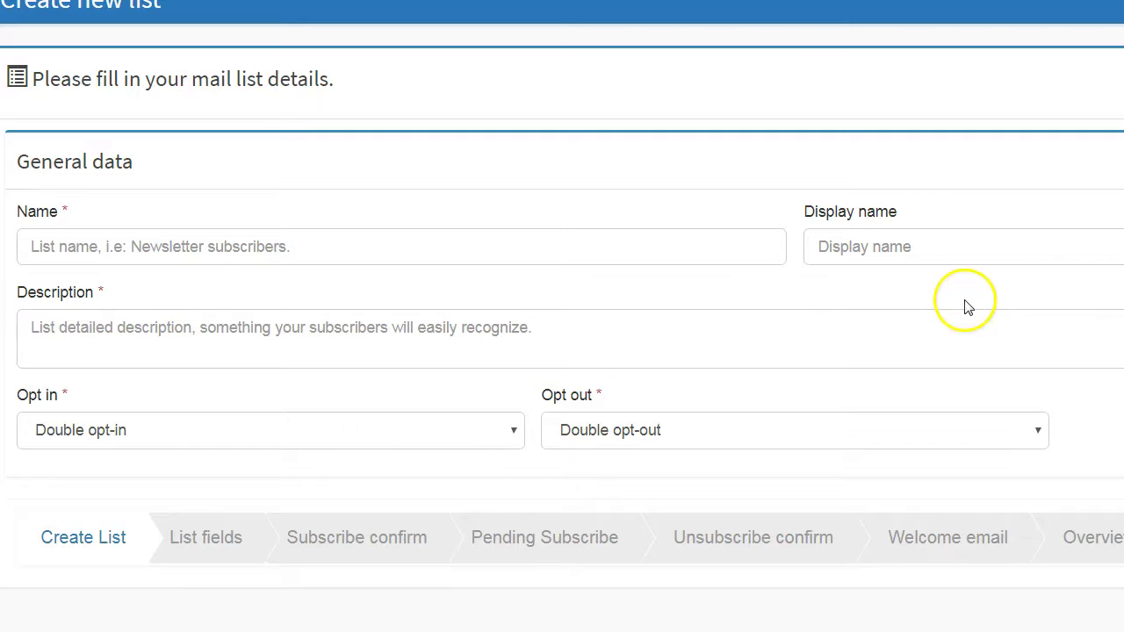
left_click(252, 247)
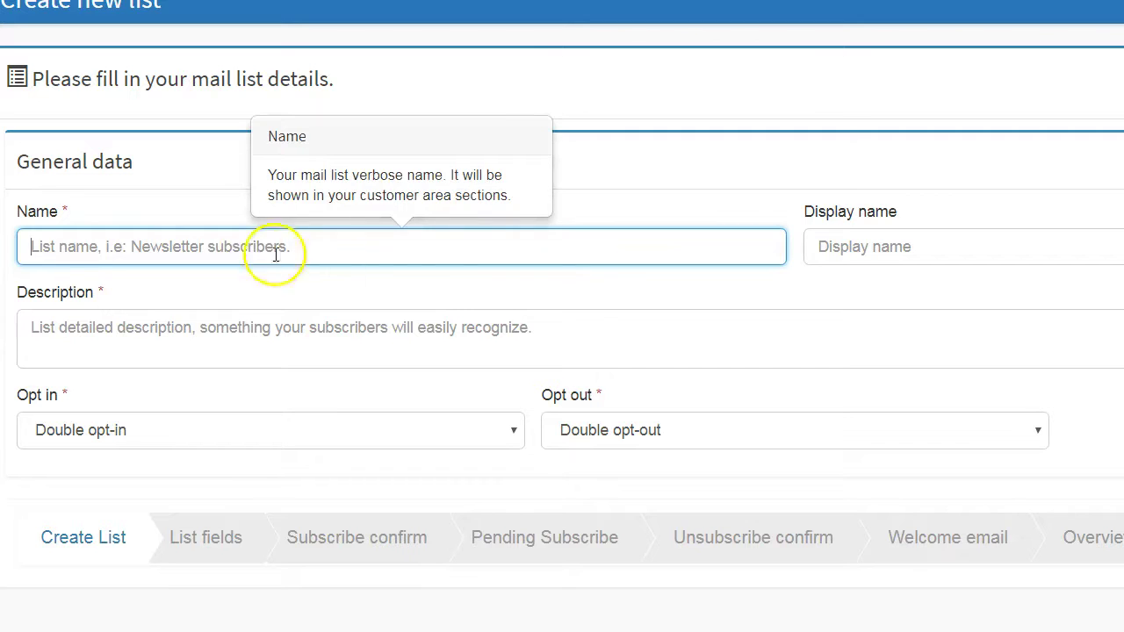
type("nan")
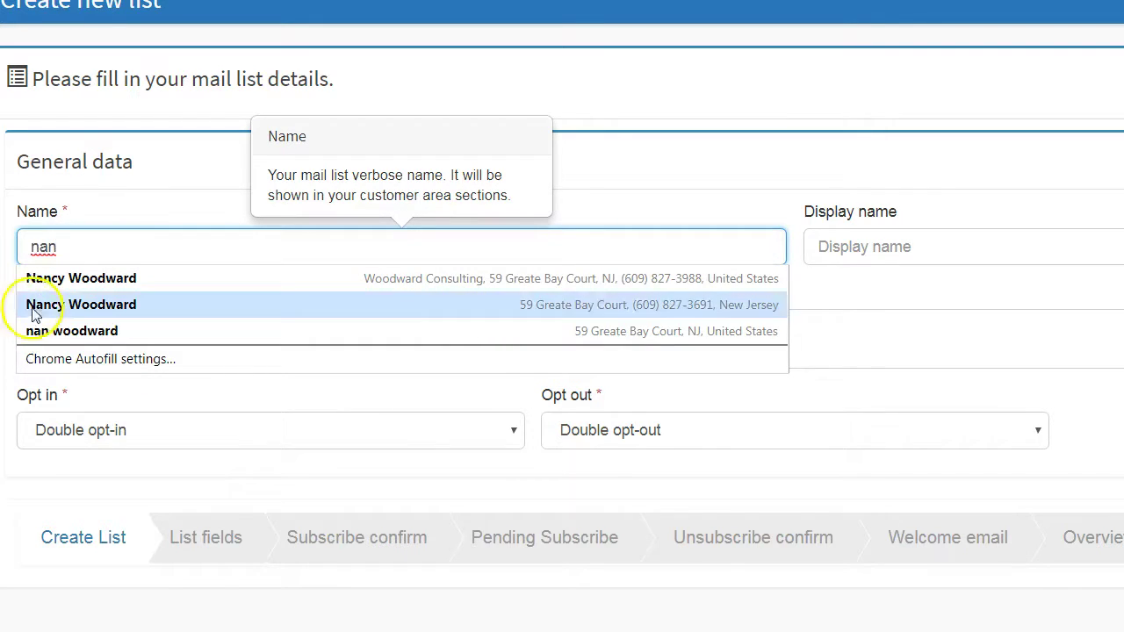
left_click(43, 278)
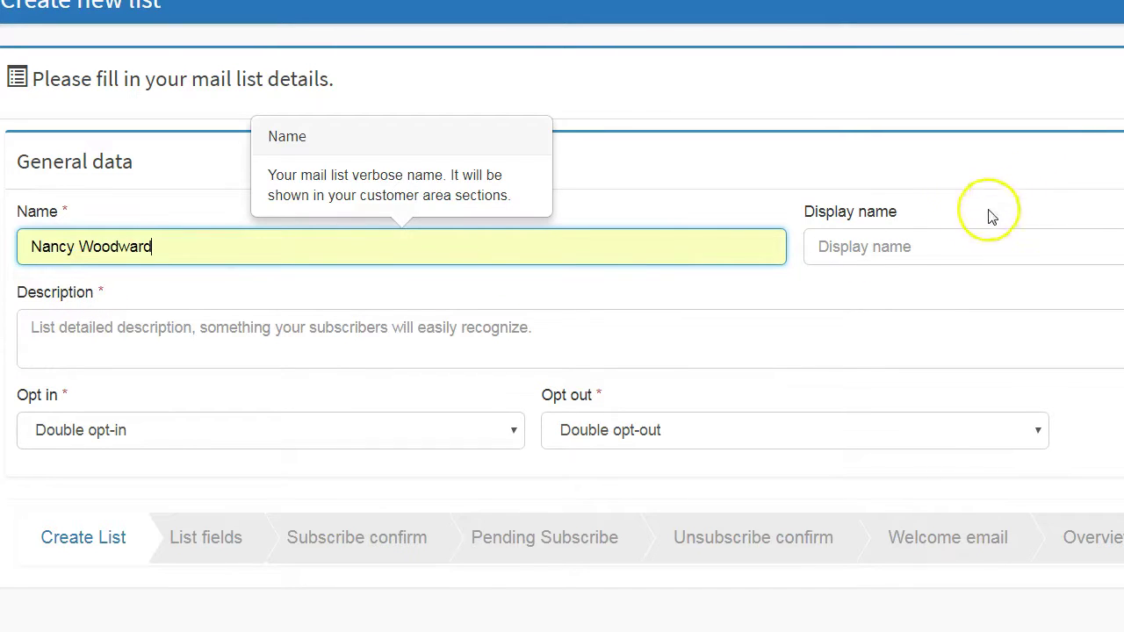
Set the list's display name to Woodward Consulting and Marketing and describe it as the owner's first email list.
left_click(860, 248)
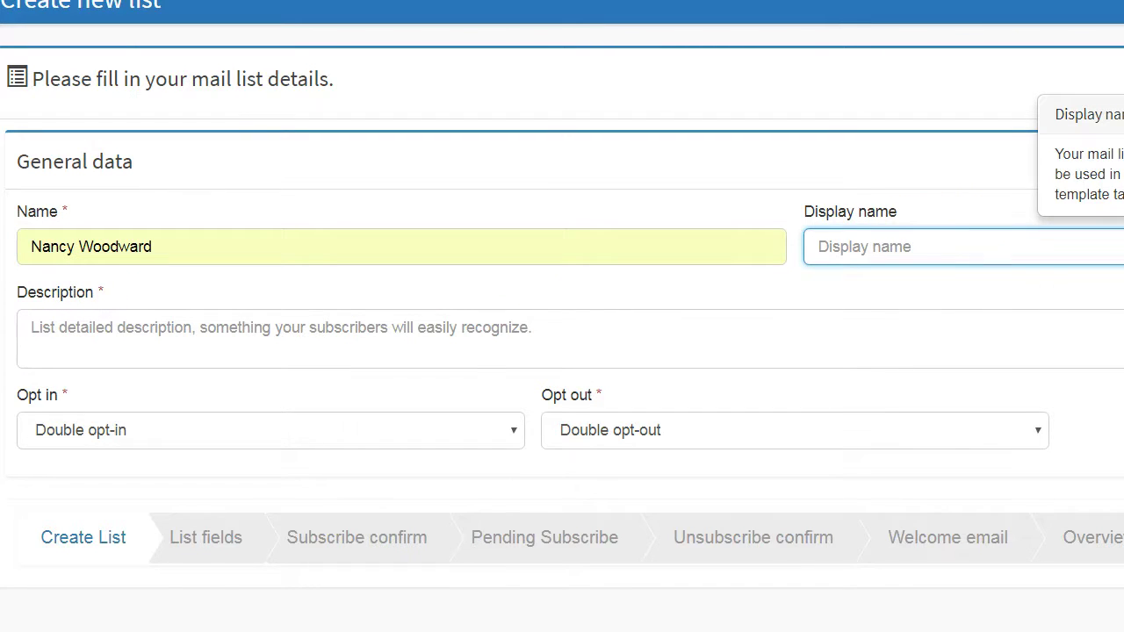
type("Woodward Consulting and Marketing")
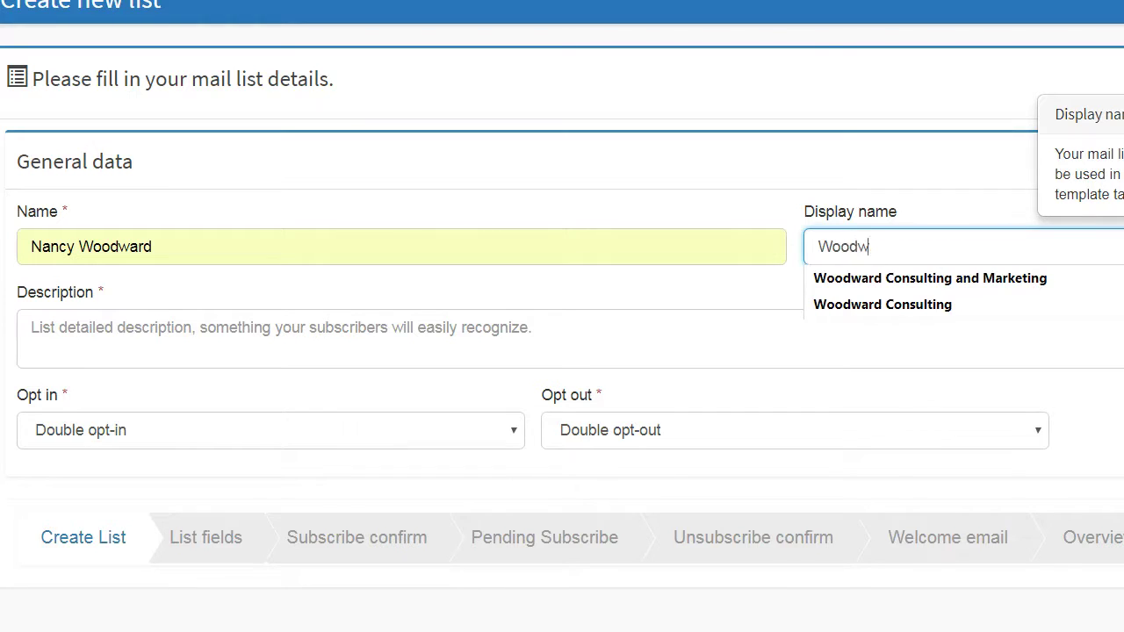
left_click(1033, 280)
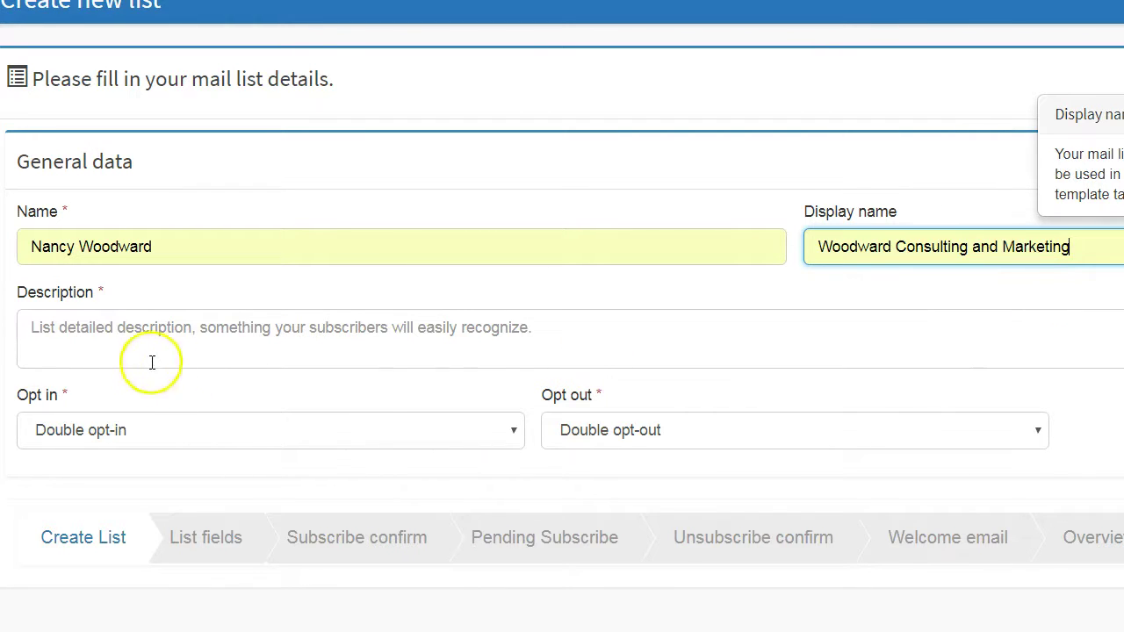
left_click(457, 352)
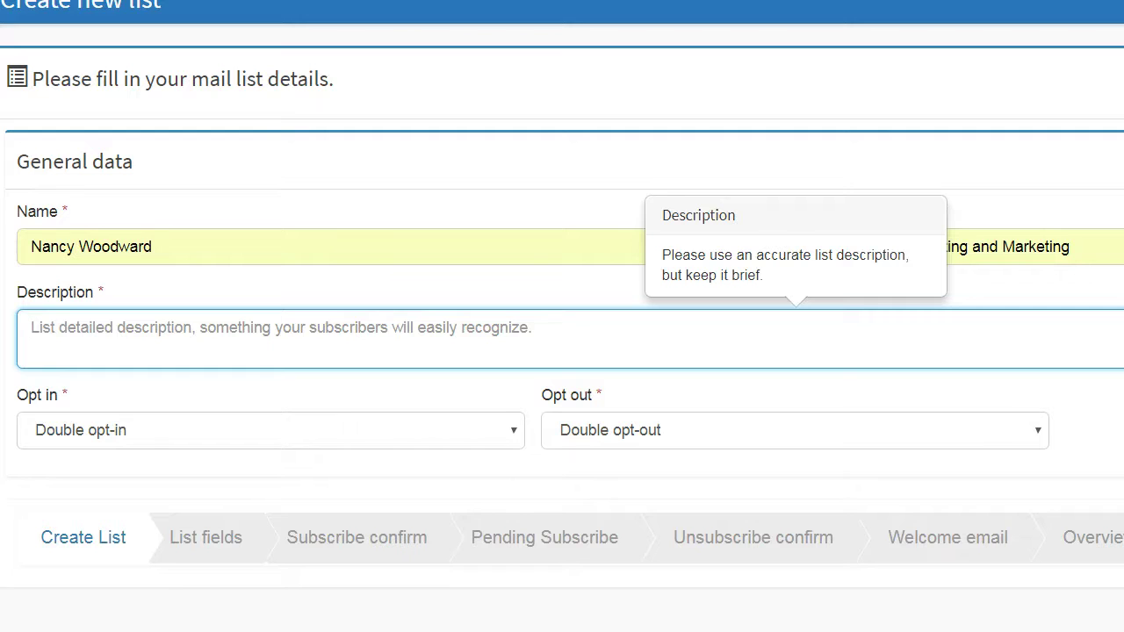
type("Nancy's first email list")
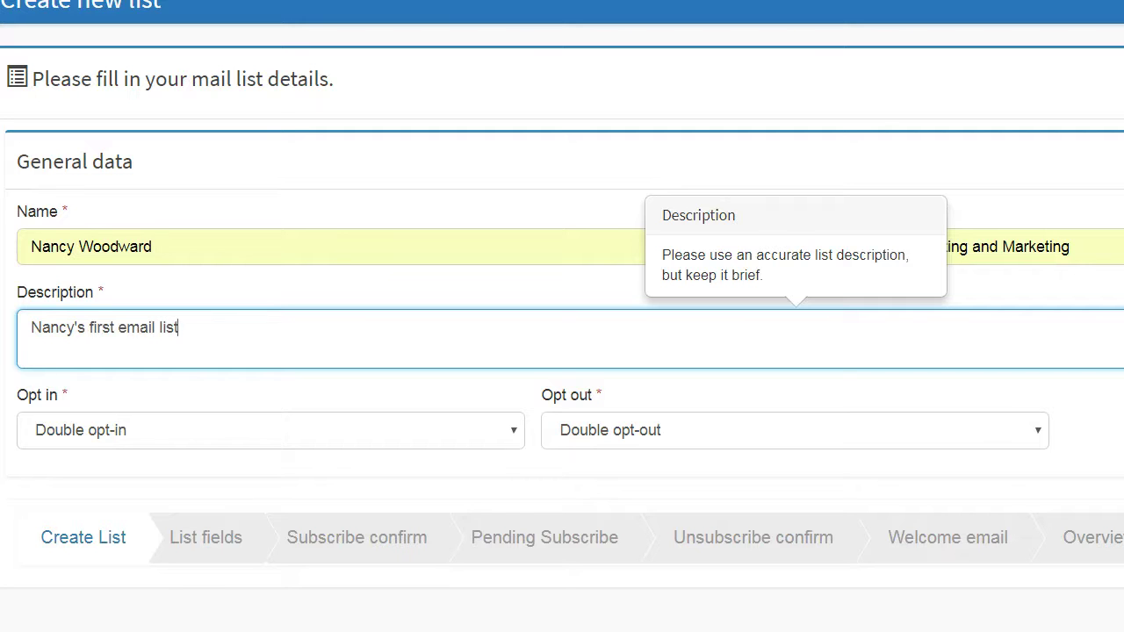
Set the list to Single opt-in and Double opt-out, and save the list details.
left_click(487, 438)
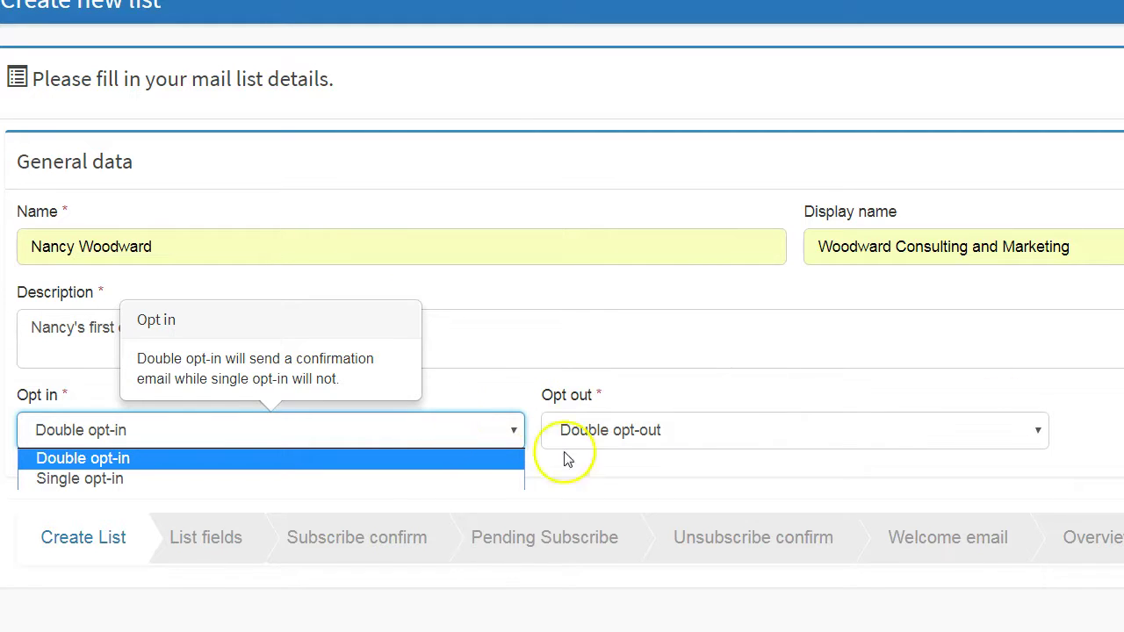
left_click(291, 479)
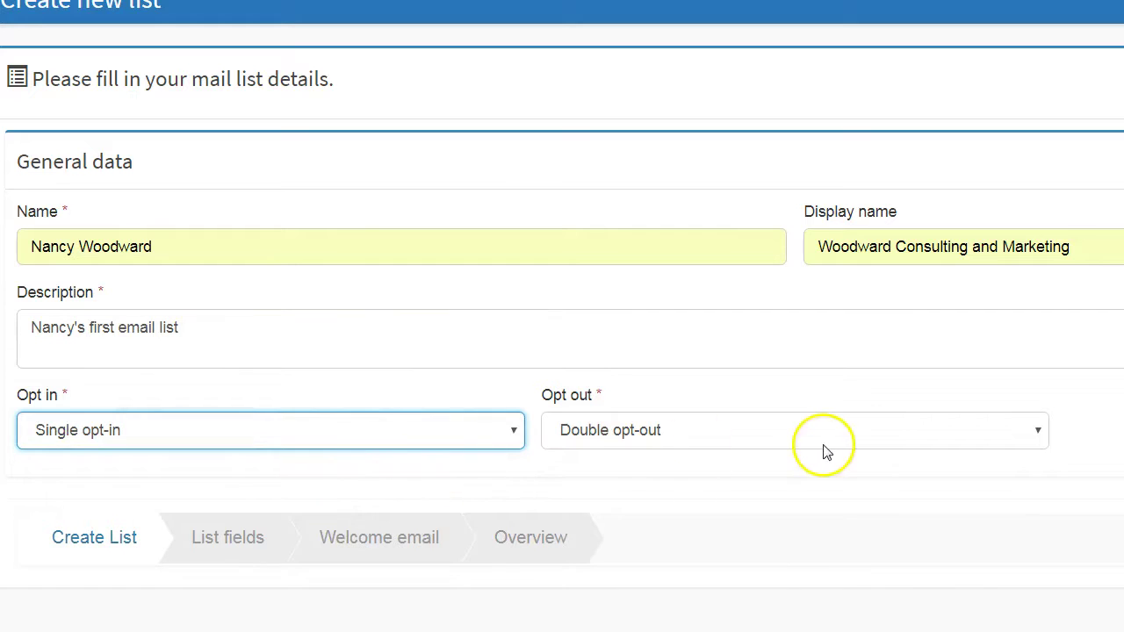
left_click(781, 434)
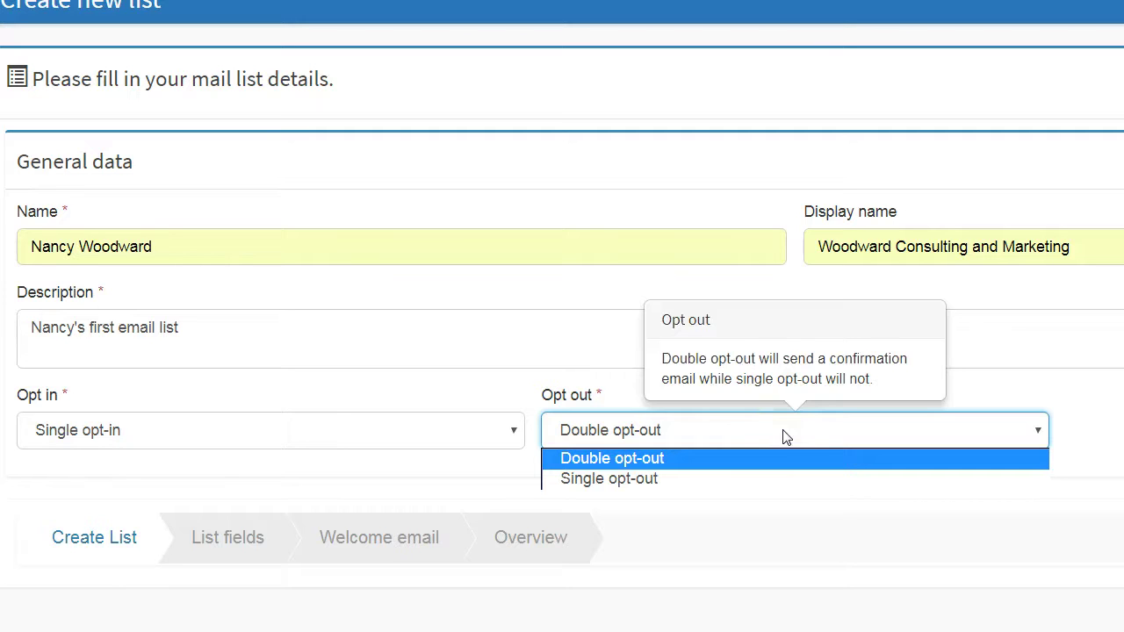
left_click(743, 459)
left_click(741, 458)
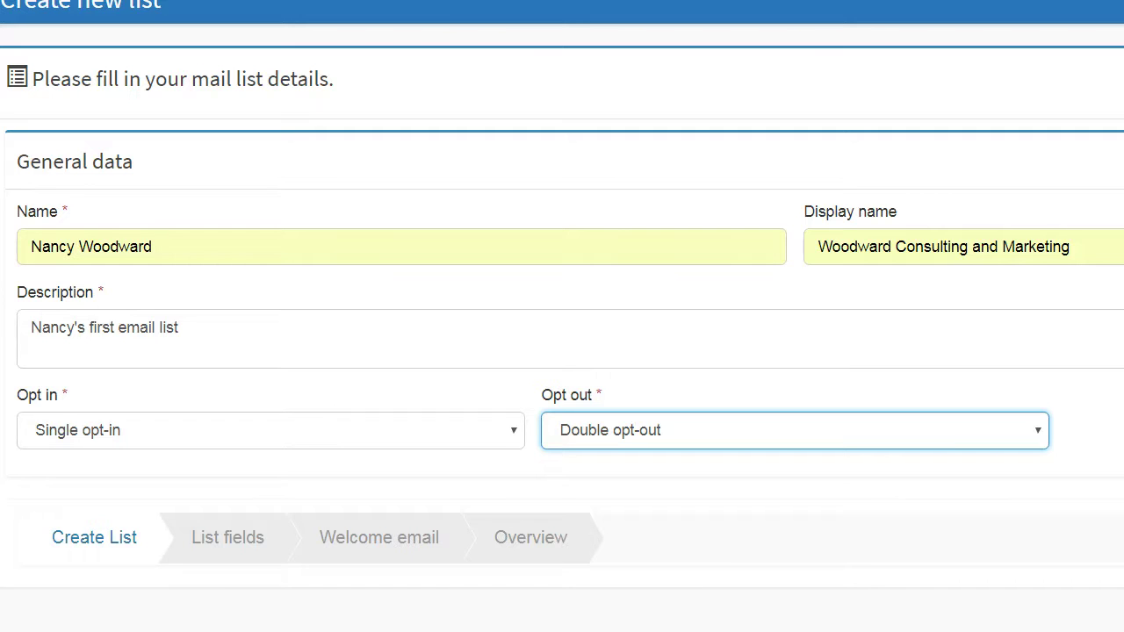
left_click(562, 588)
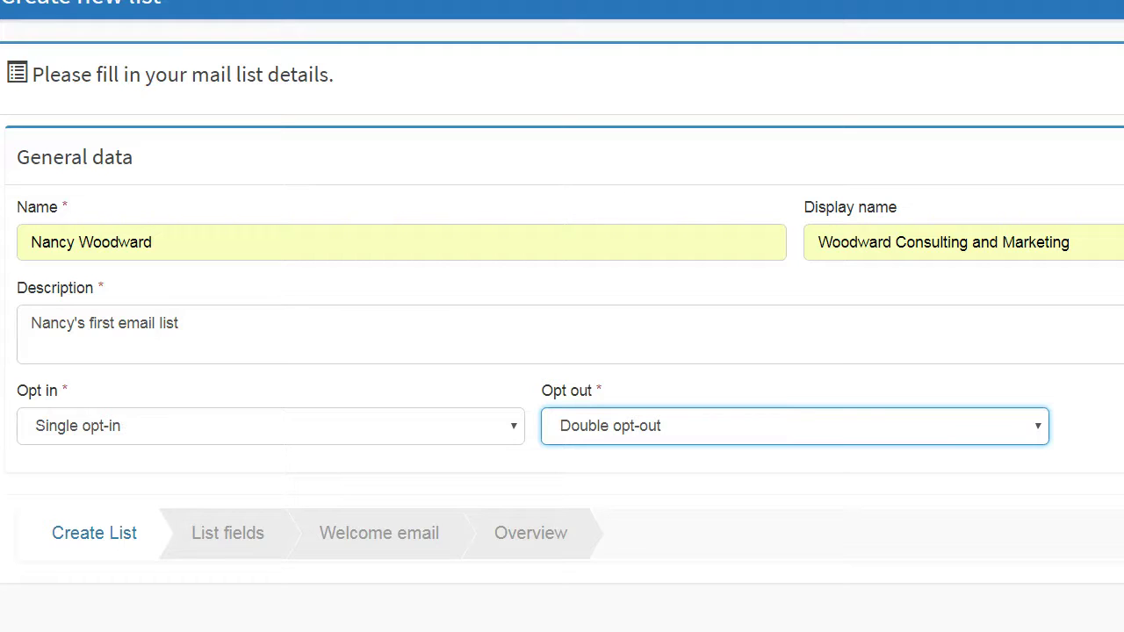
key("Tab")
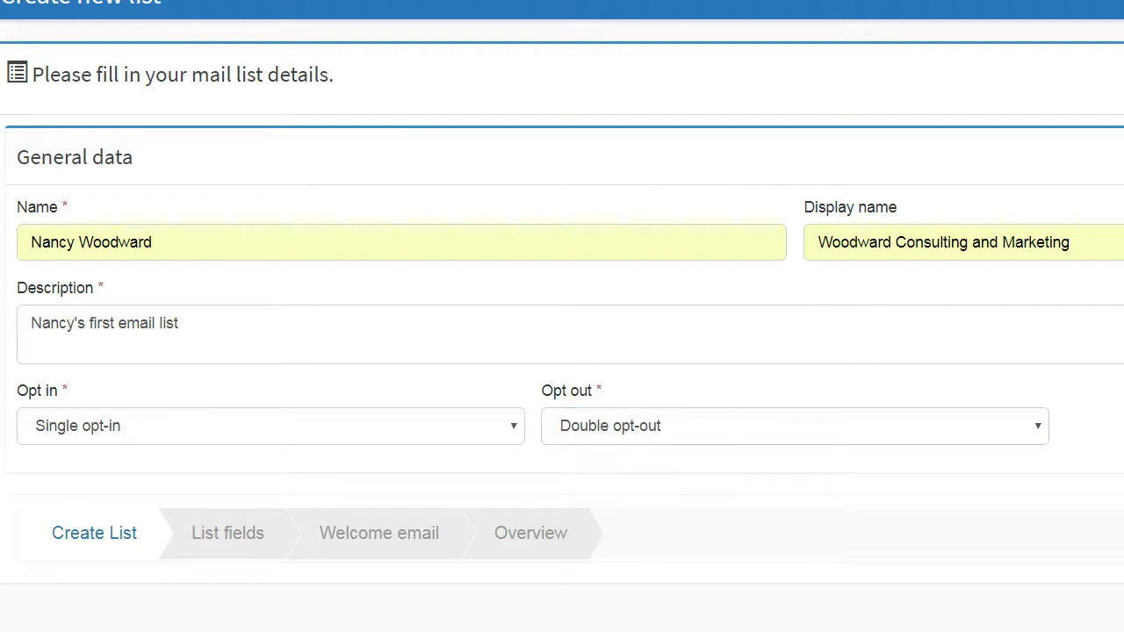
key("Return")
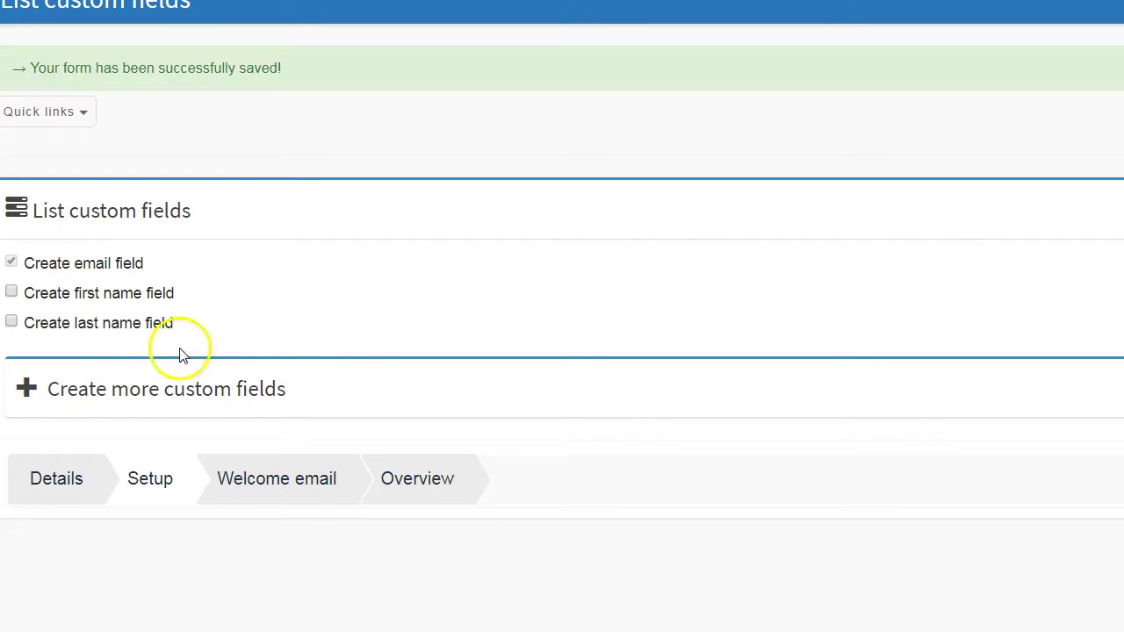
Add the first name field to the list, check the options for more custom fields, and save the field setup.
left_click(13, 295)
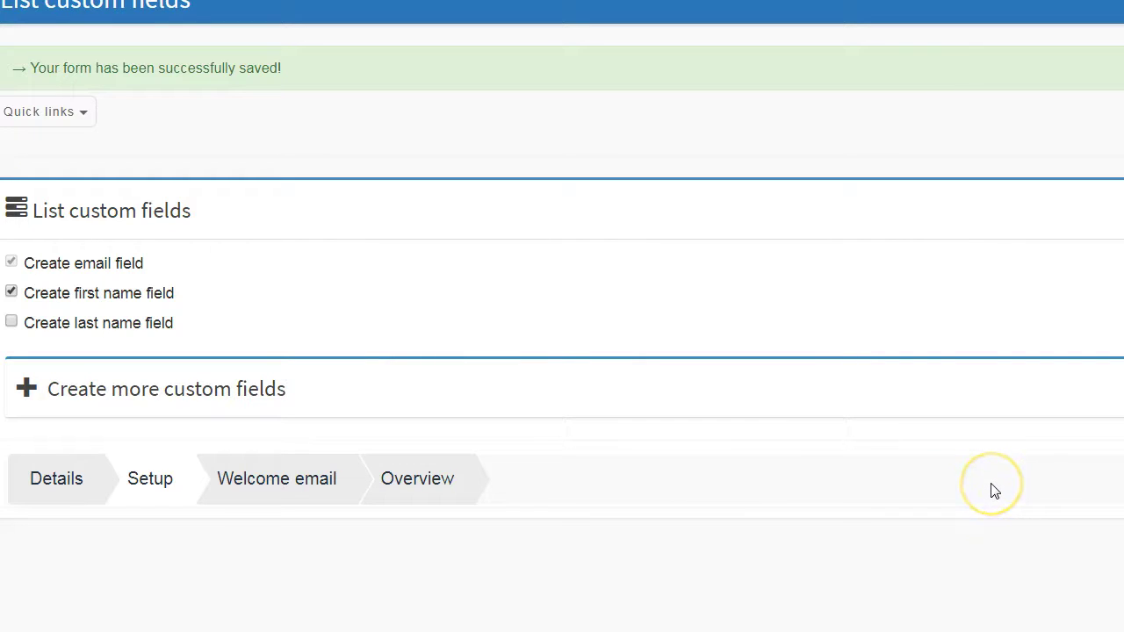
left_click(29, 391)
left_click(31, 395)
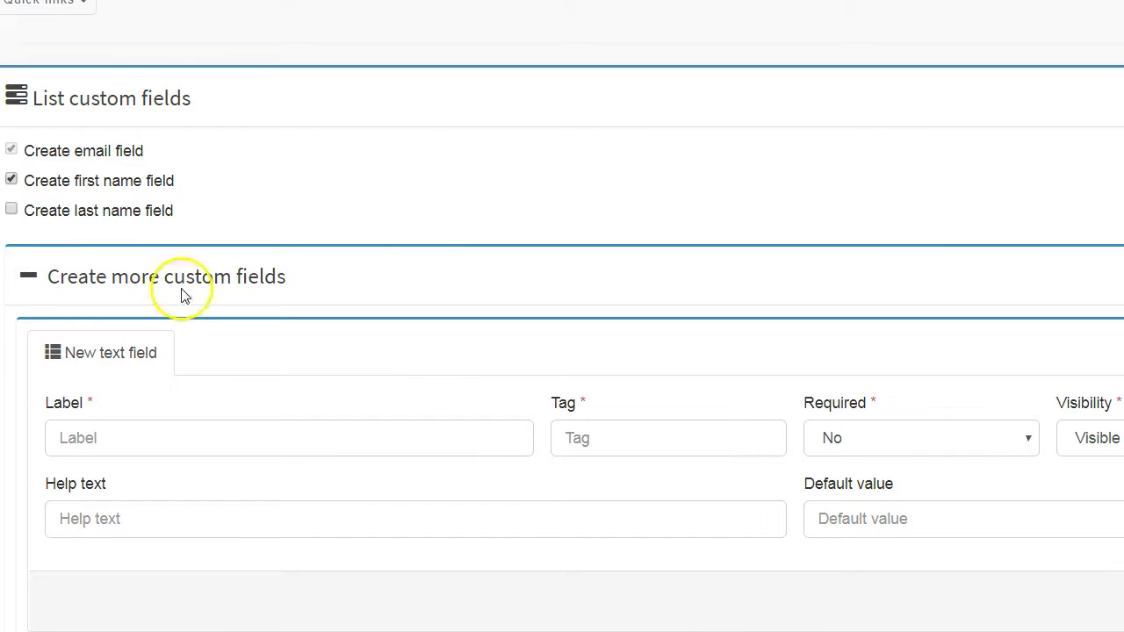
left_click(28, 276)
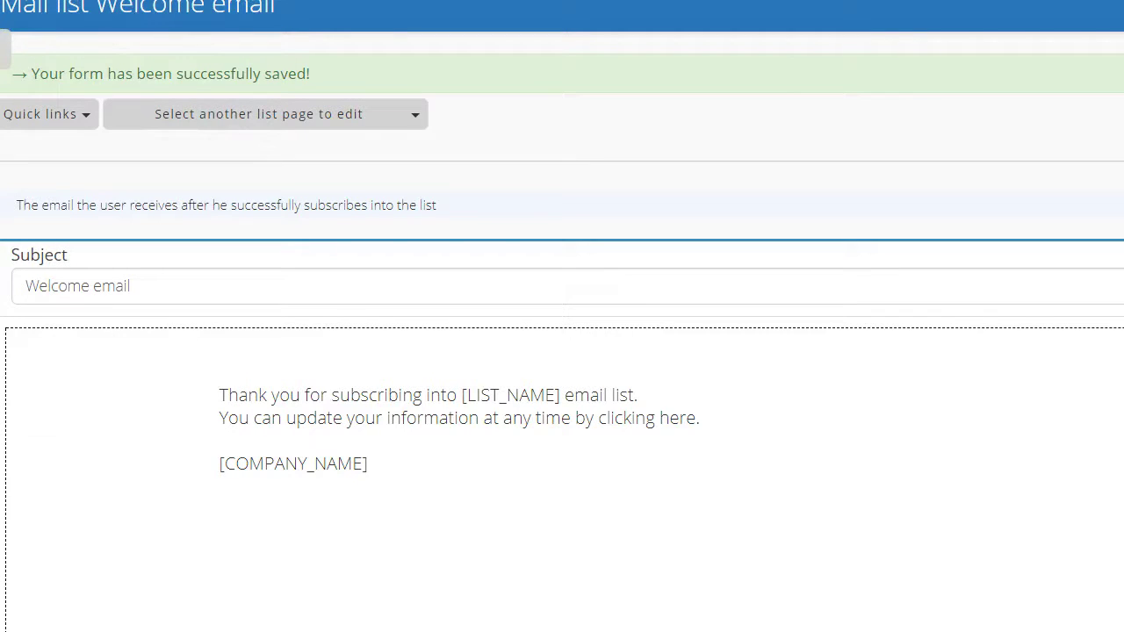
Check which list pages are available for editing and save the default welcome email to reach the list overview.
left_click(3, 50)
left_click(404, 125)
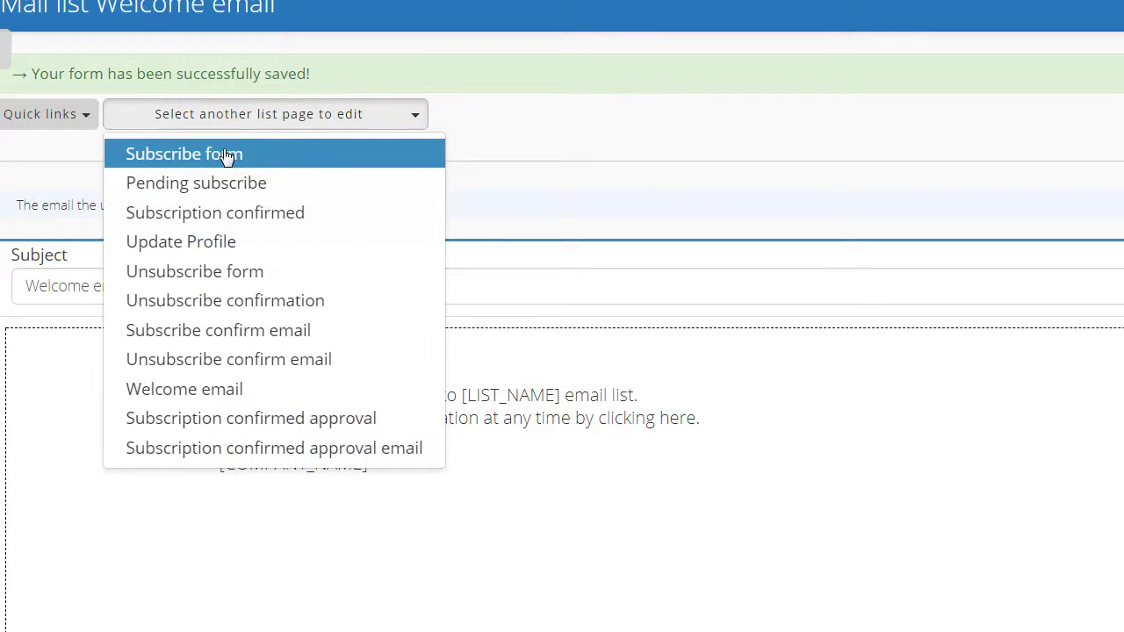
left_click(552, 118)
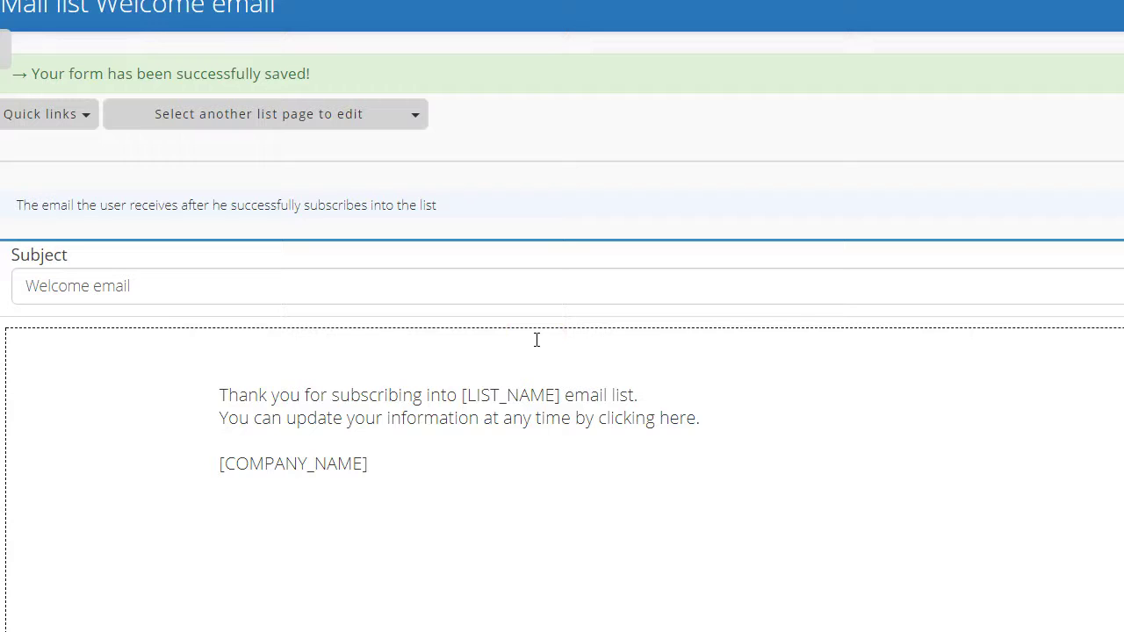
left_click(1114, 544)
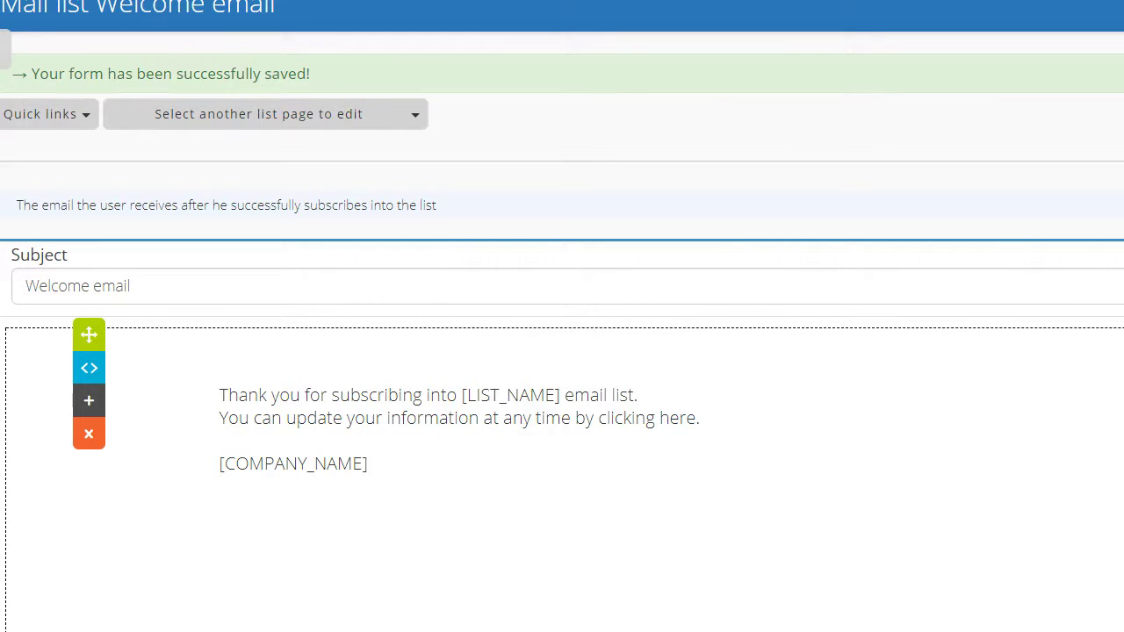
scroll(562, 395, "down", 2)
scroll(562, 351, "down", 1)
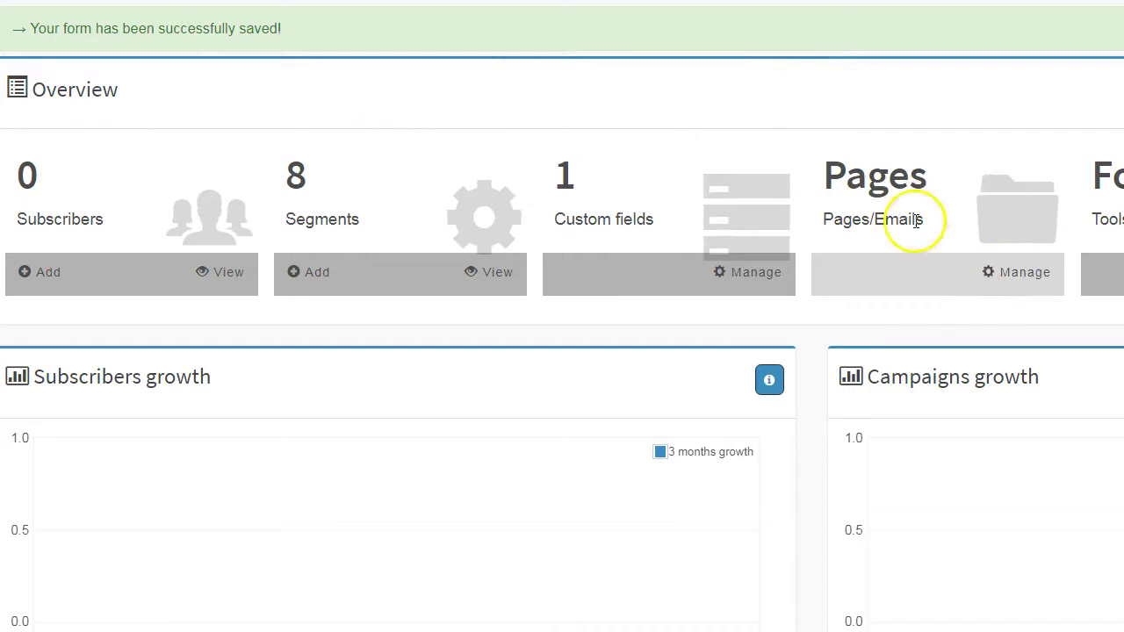
Examine the list's page and email templates and the embed code of its subscribe form.
left_click(995, 275)
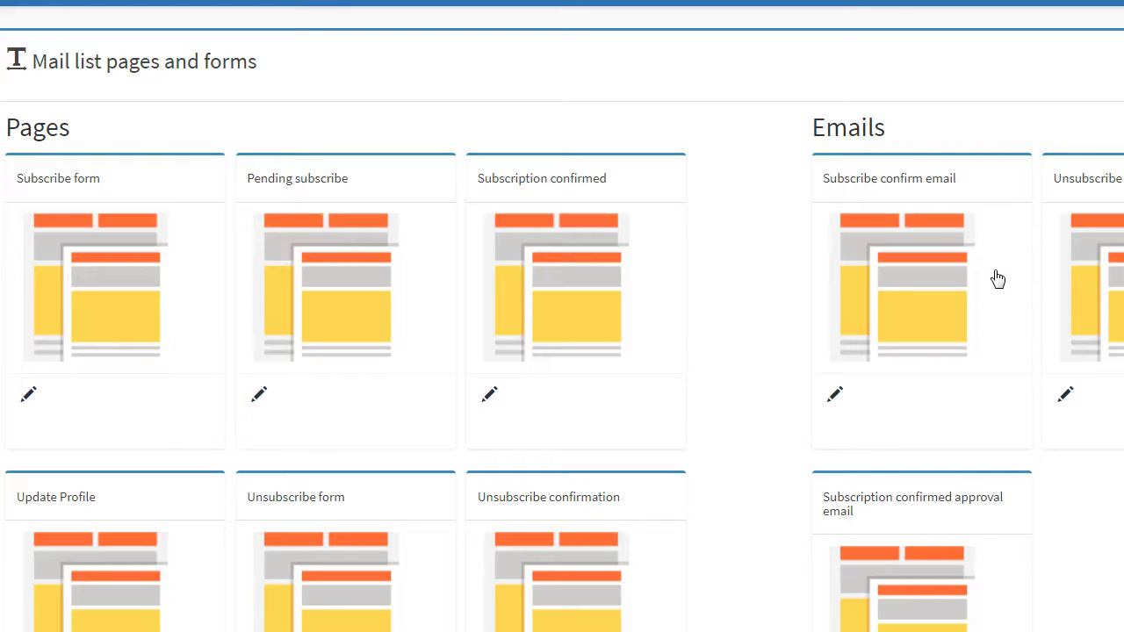
left_click(932, 290)
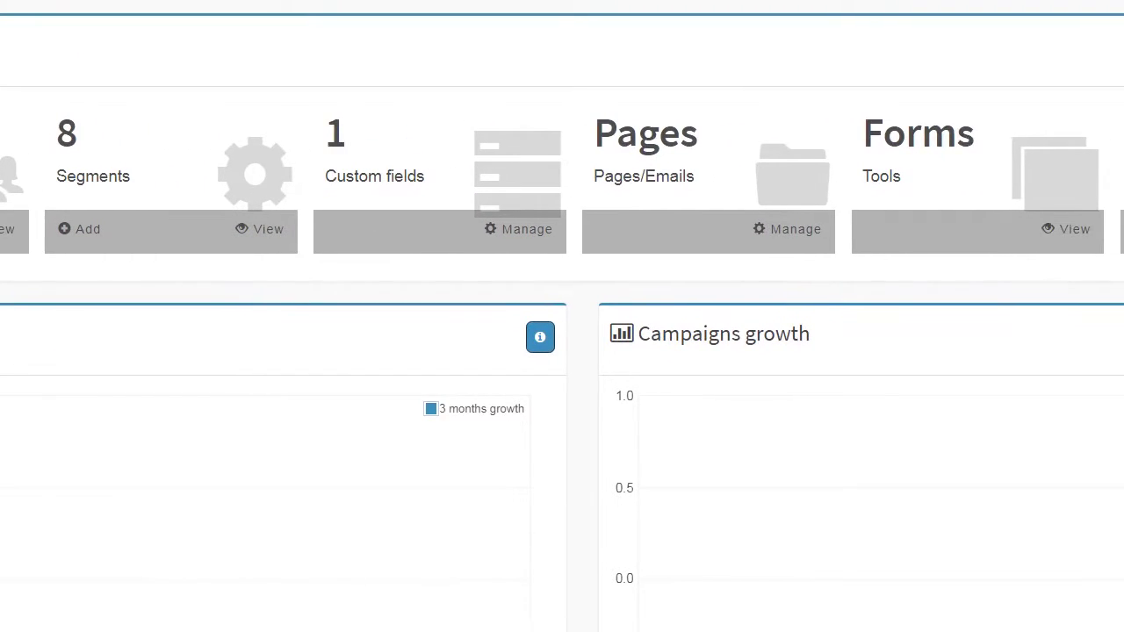
left_click(1079, 237)
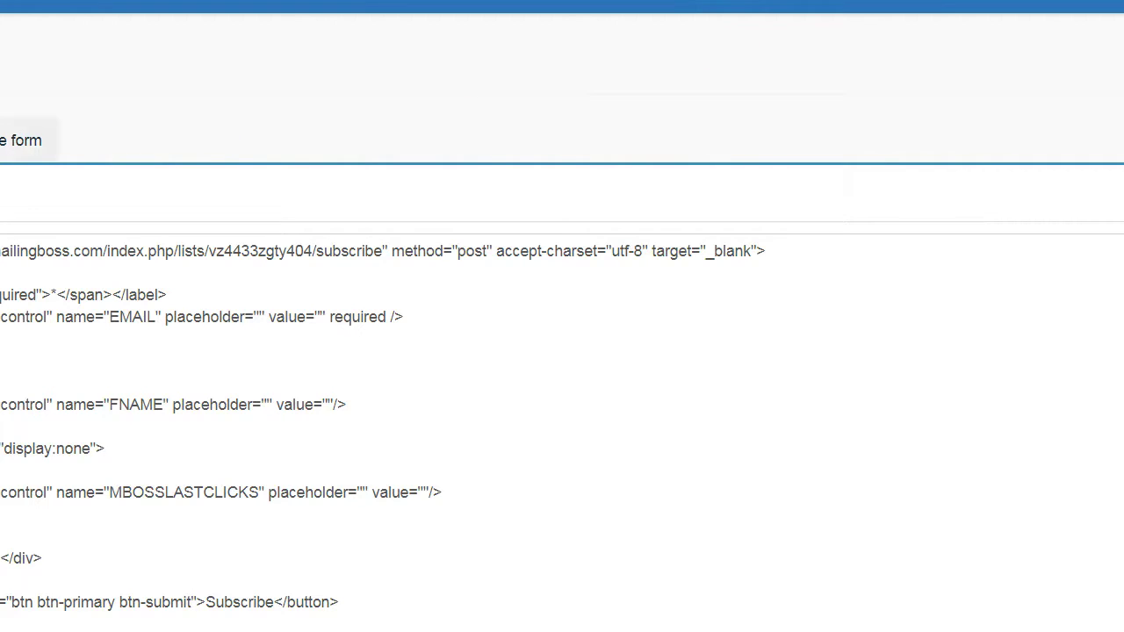
left_click(12, 141)
left_click(0, 141)
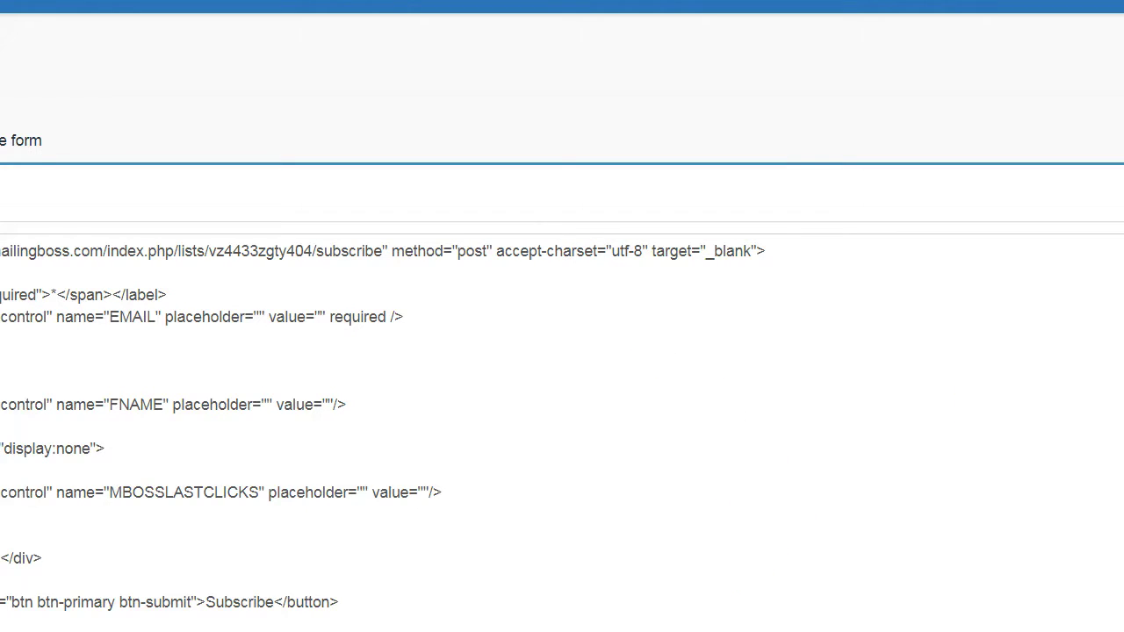
scroll(562, 316, "down", 3)
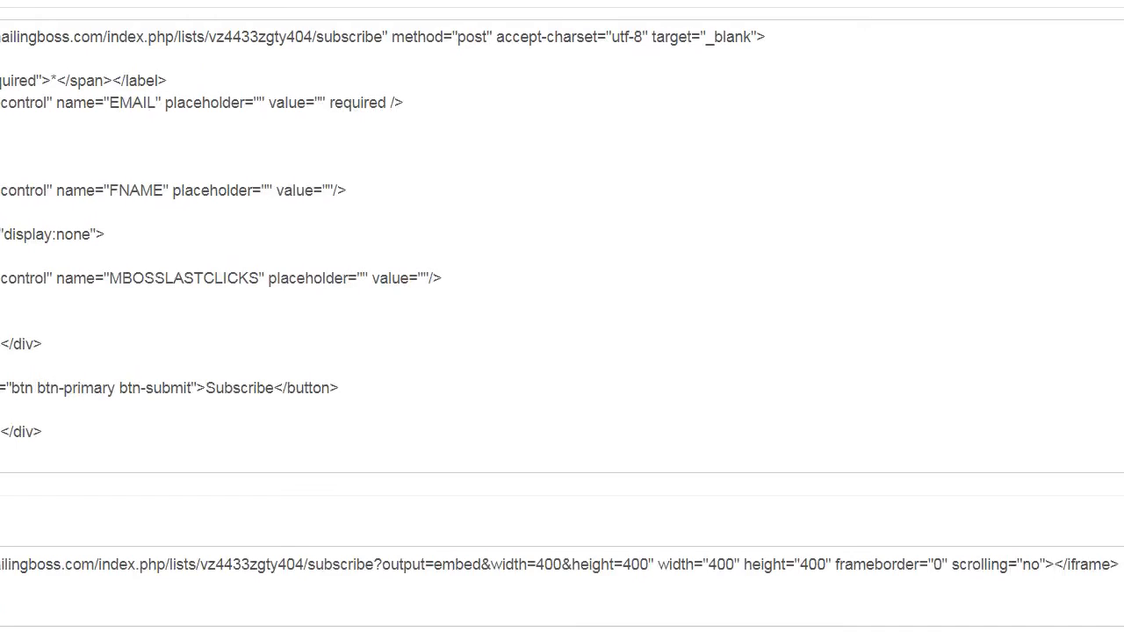
scroll(561, 316, "up", 3)
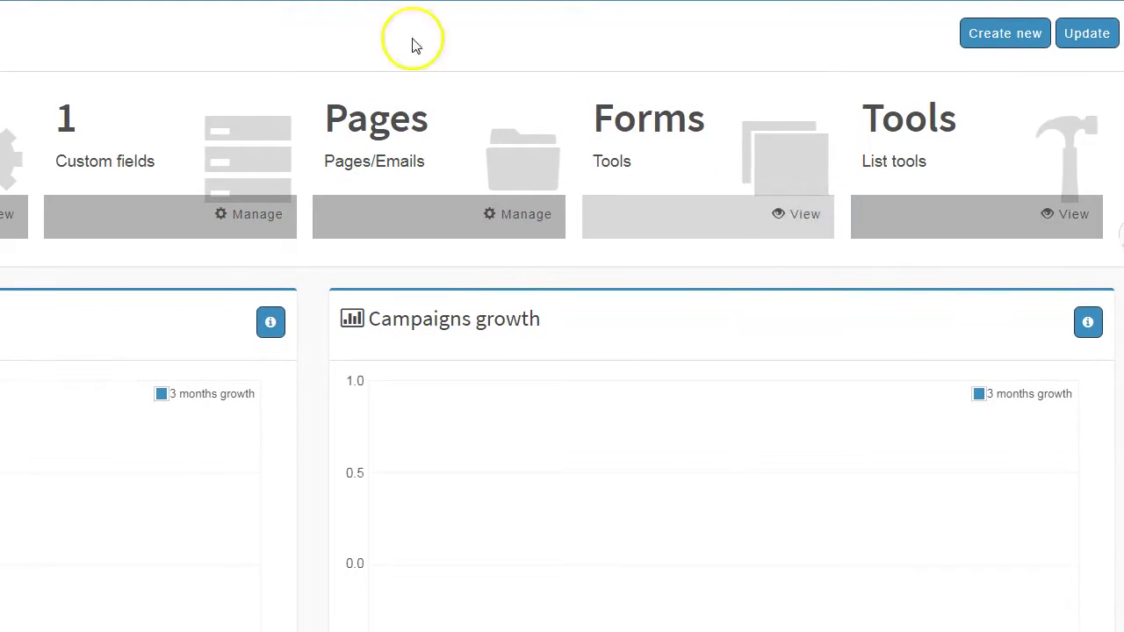
Examine the list tools for importing subscribers and the list and segment choices for copying subscribers.
left_click(1056, 213)
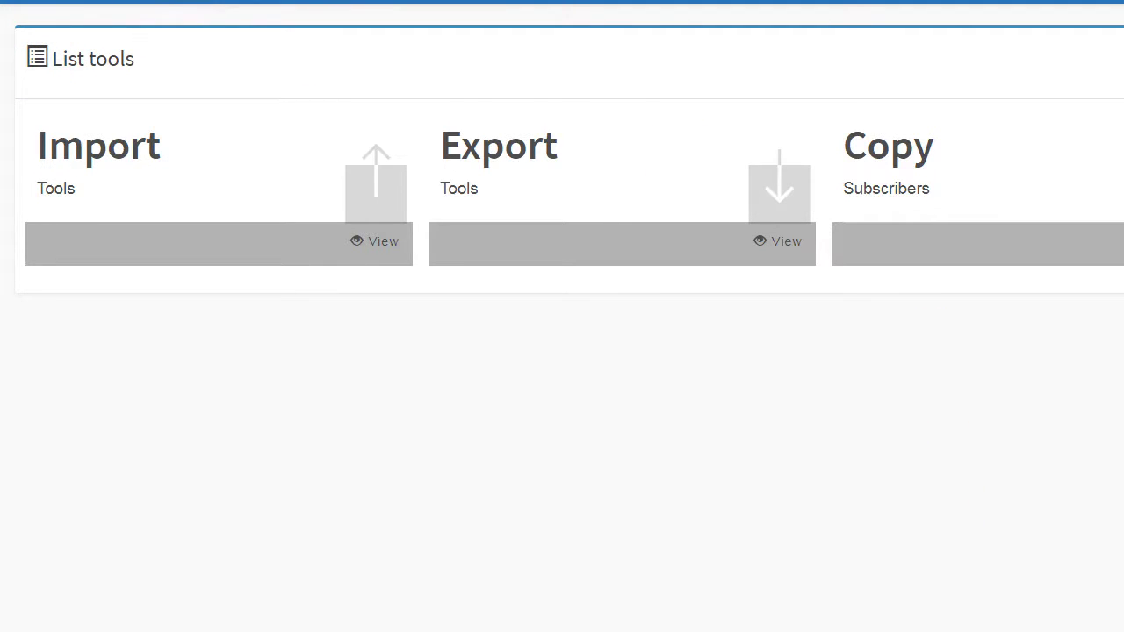
left_click(372, 242)
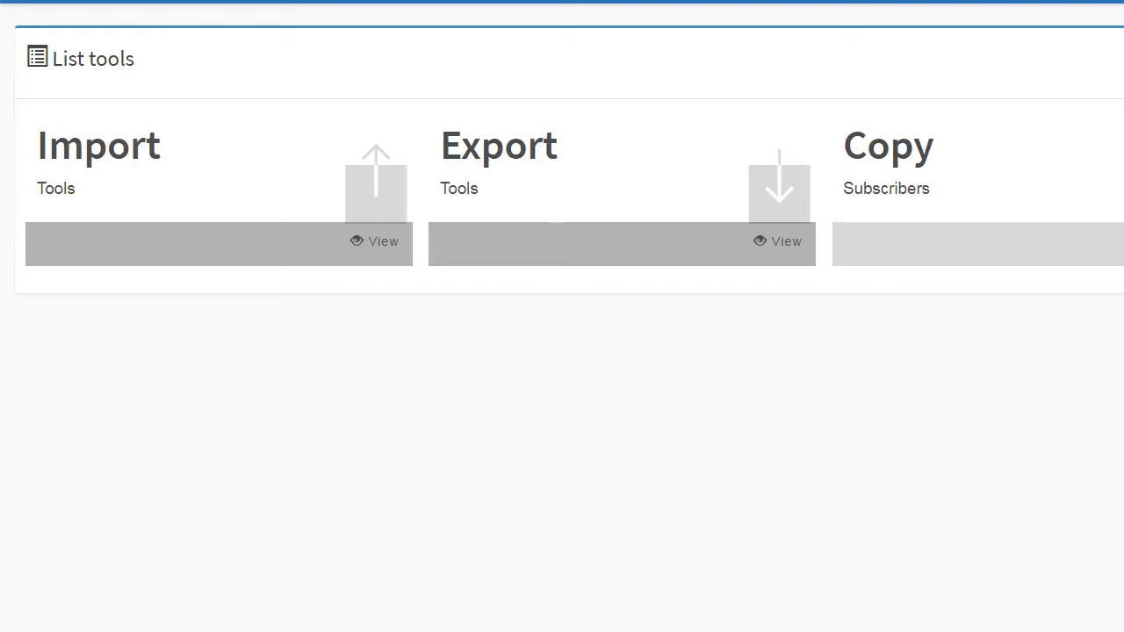
left_click(1108, 243)
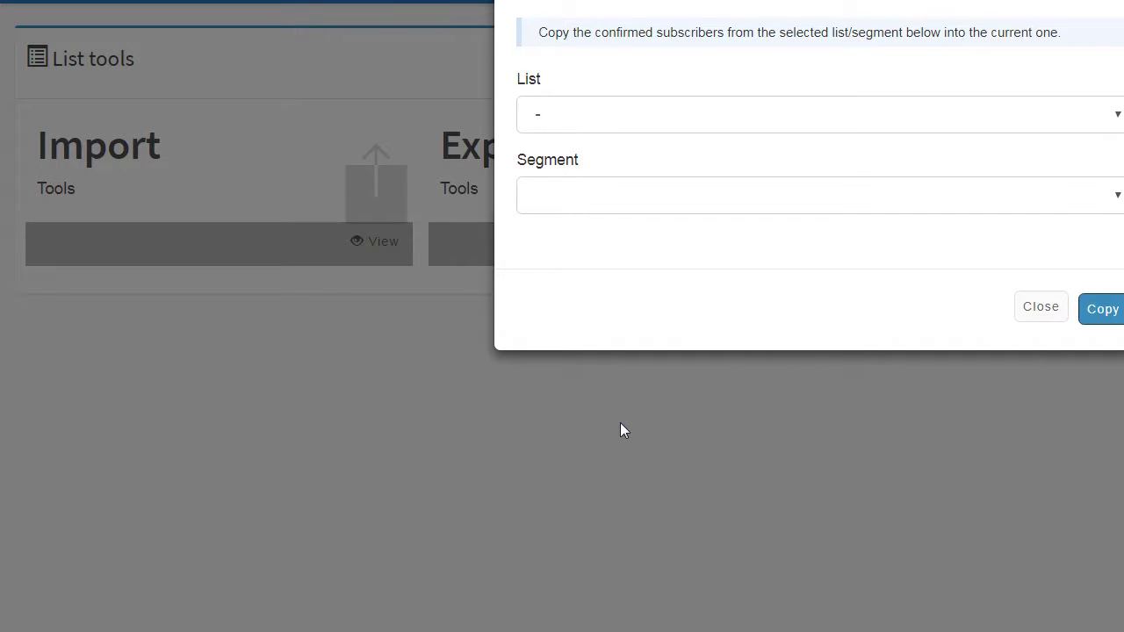
left_click(1036, 309)
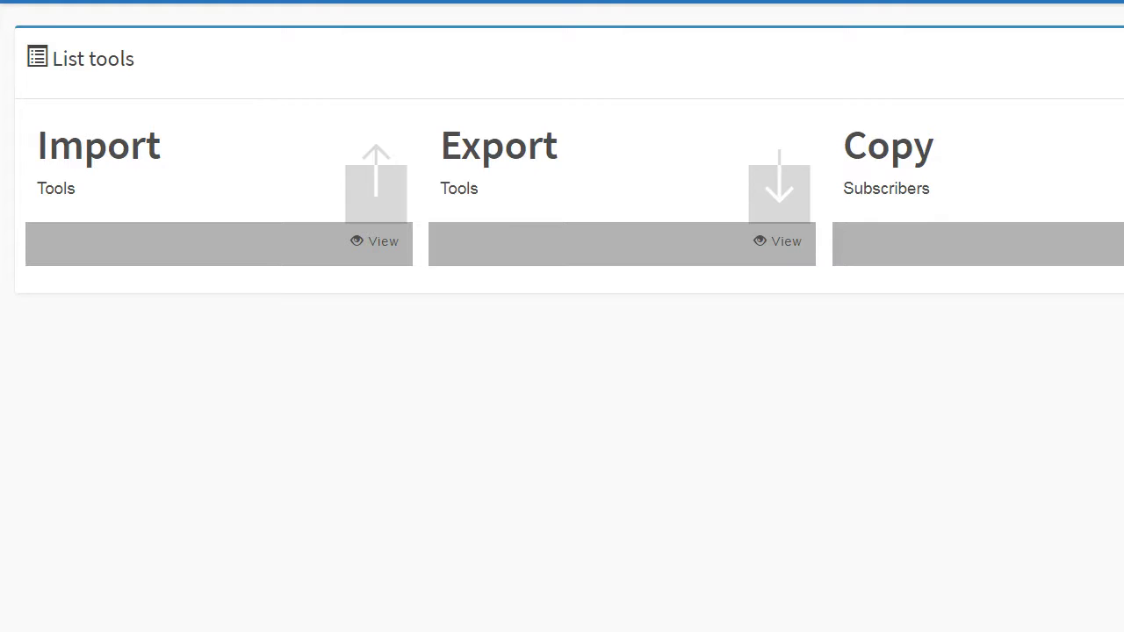
left_click(975, 244)
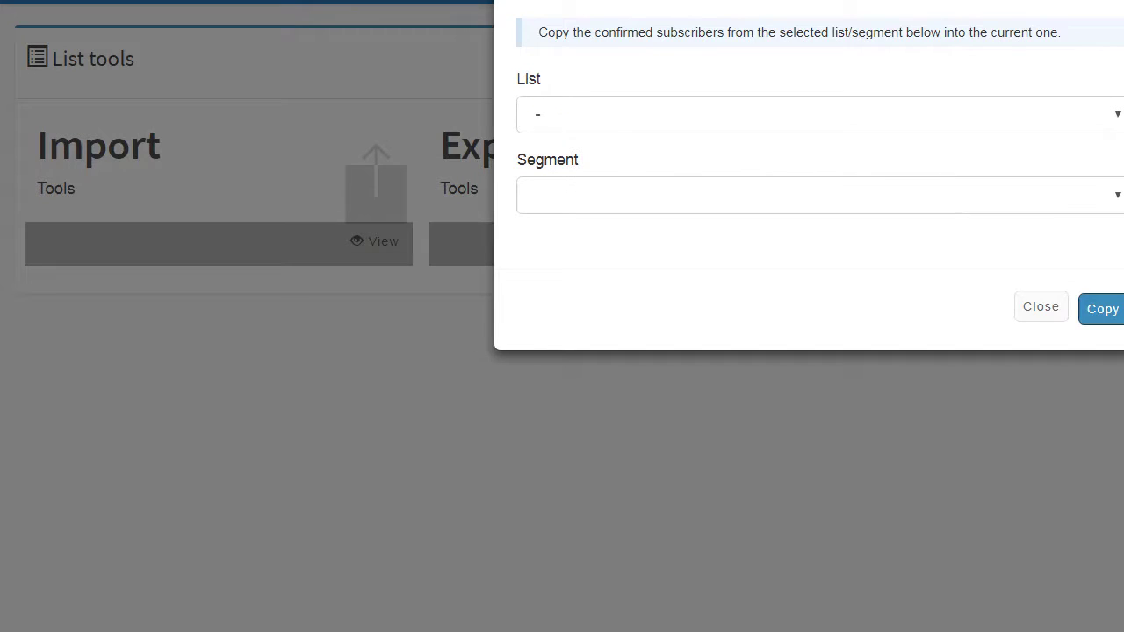
left_click(1116, 200)
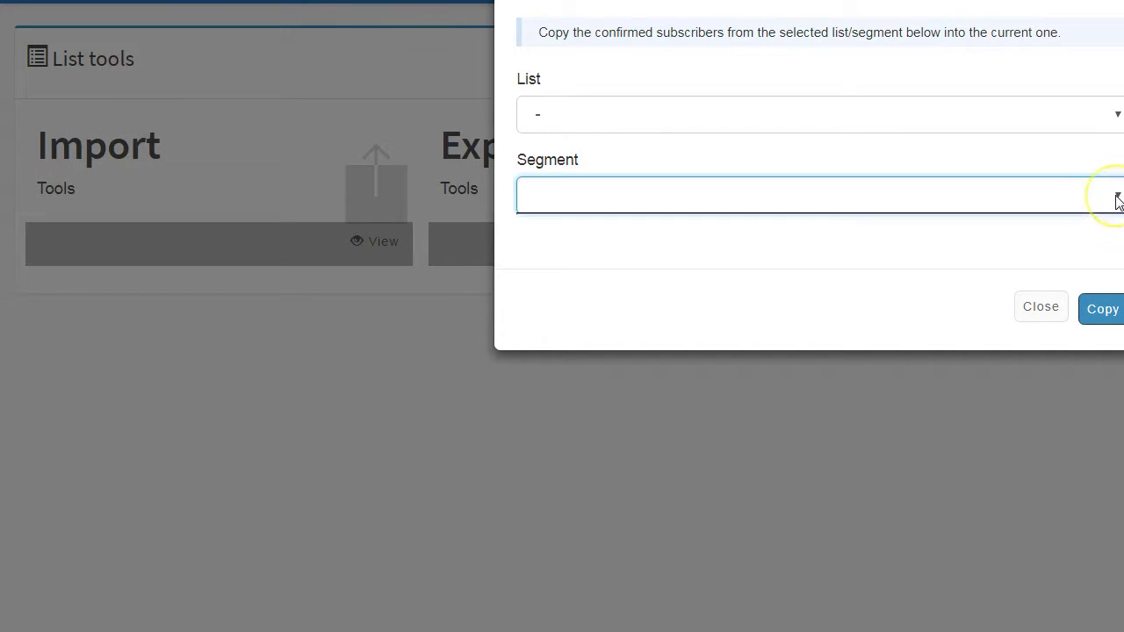
left_click(1118, 115)
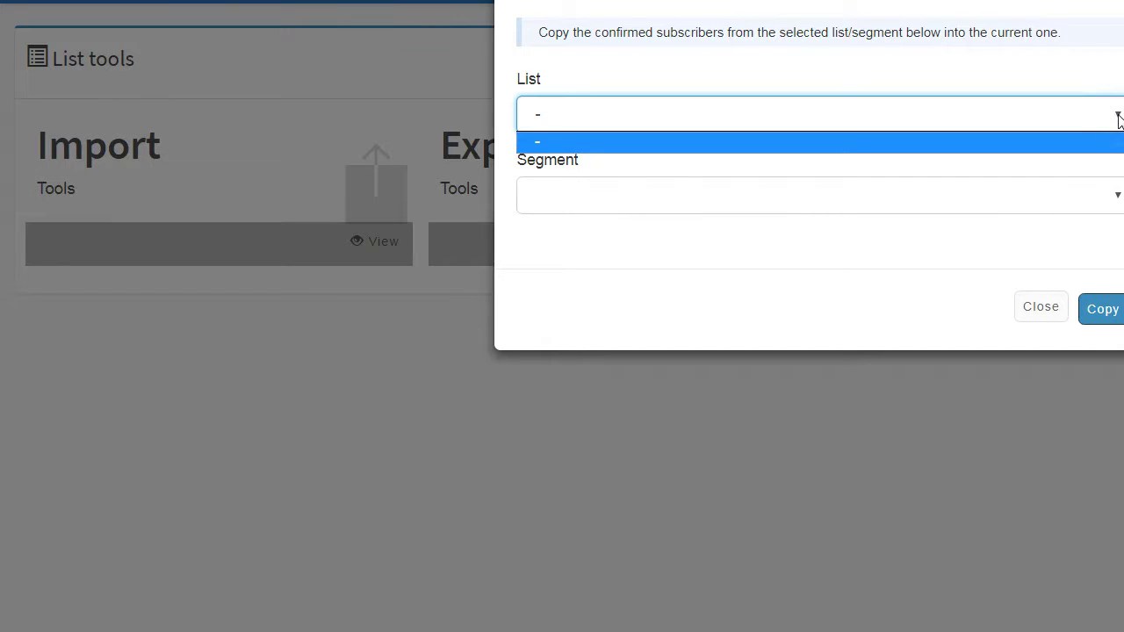
left_click(1117, 116)
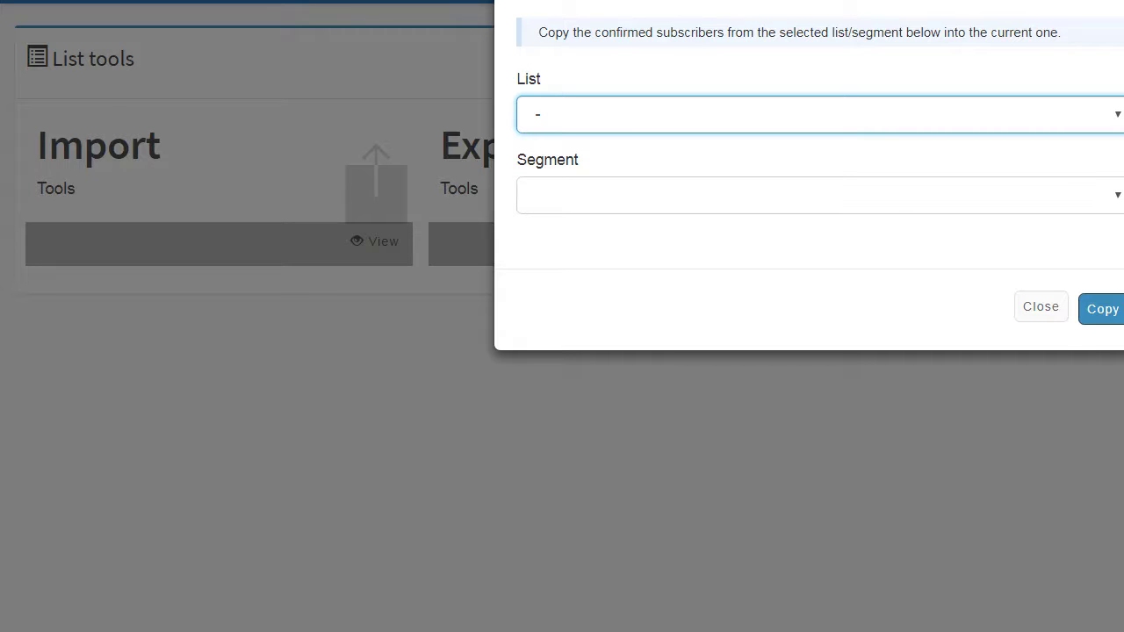
left_click(1038, 309)
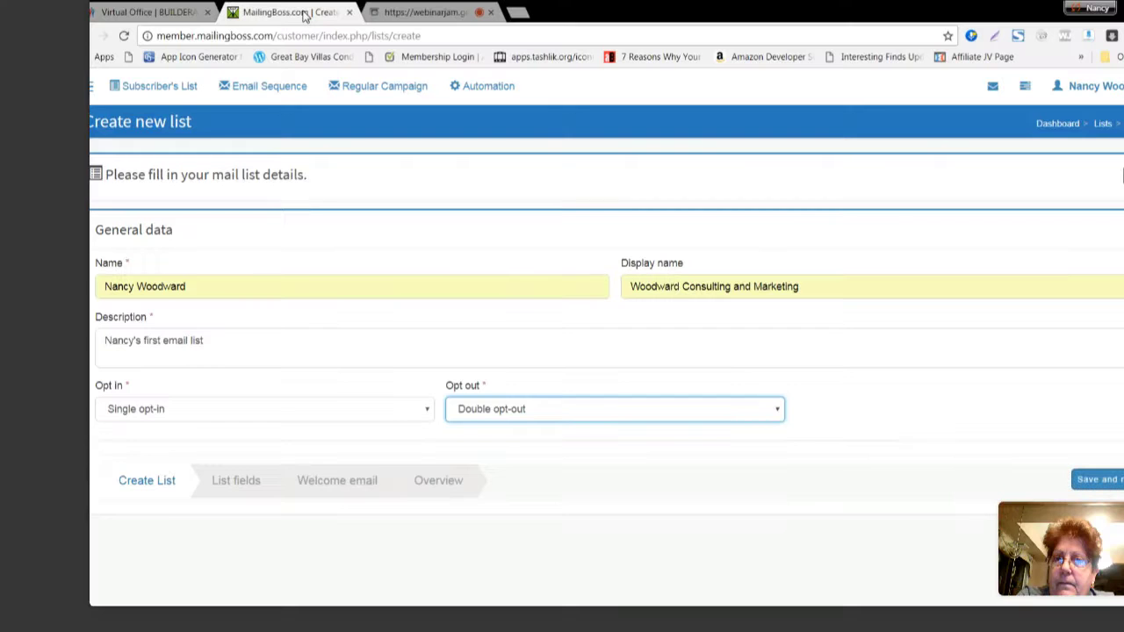
Switch to the WebinarJam live broadcast page.
left_click(425, 11)
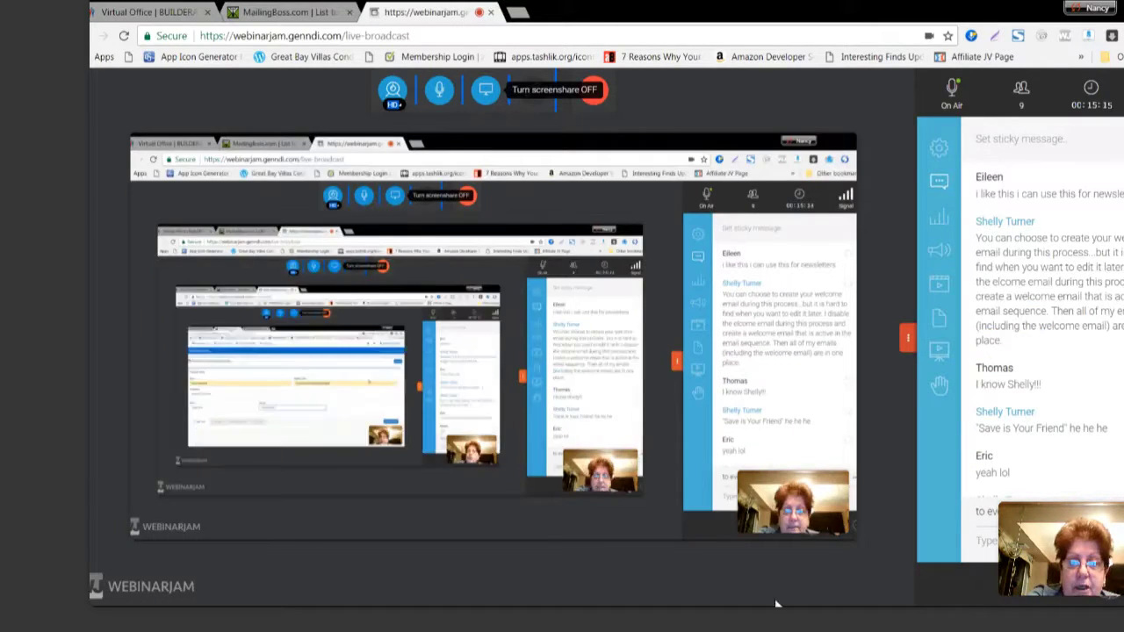